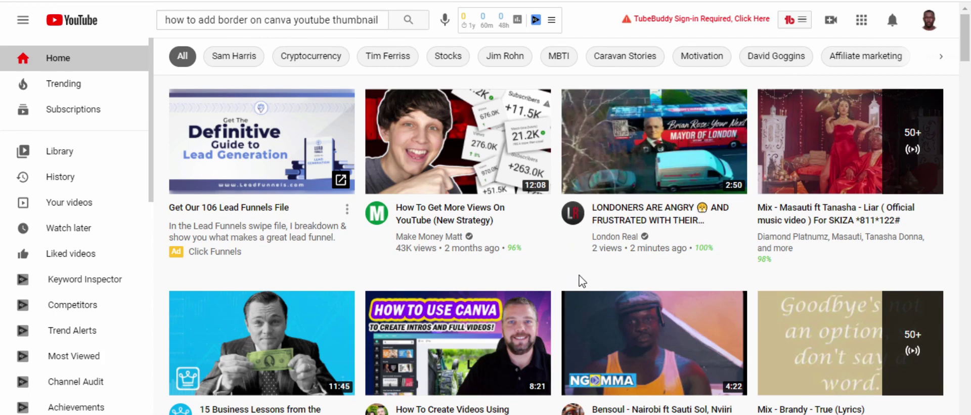
Step: Scroll further down through the YouTube home feed
mouse_move(453, 148)
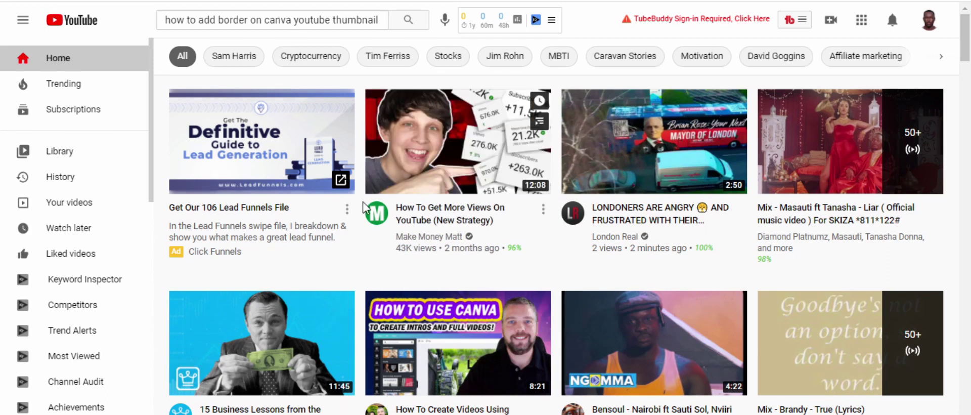
mouse_move(402, 253)
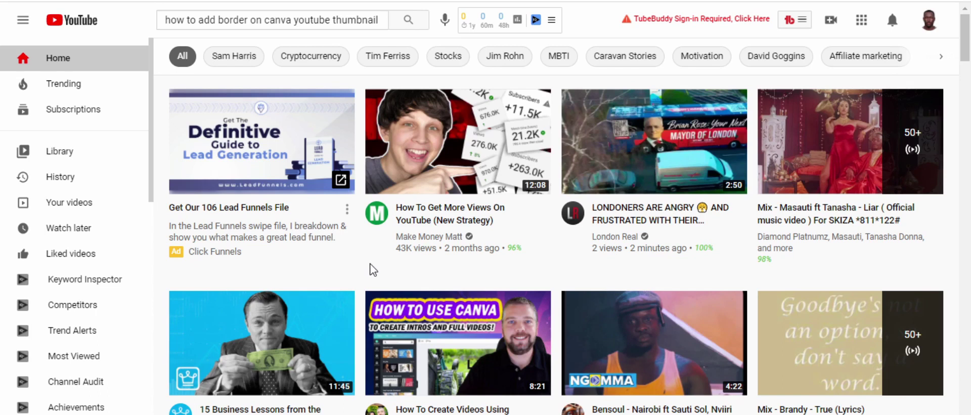
scroll(373, 269, down, 10)
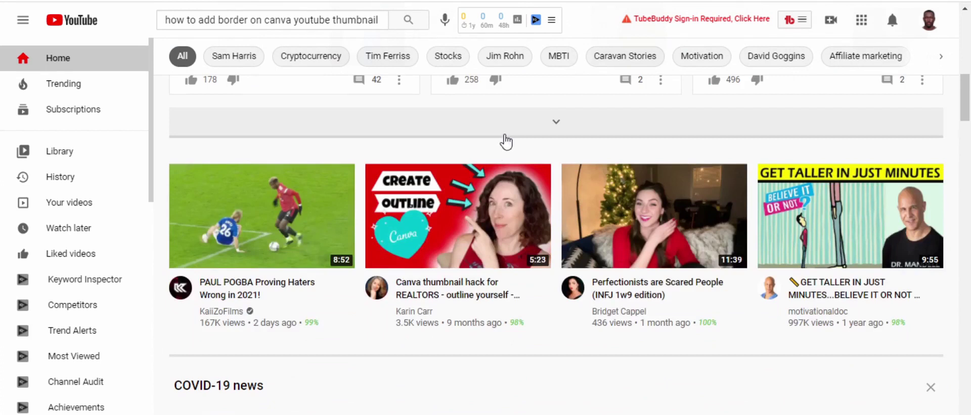
scroll(423, 124, down, 5)
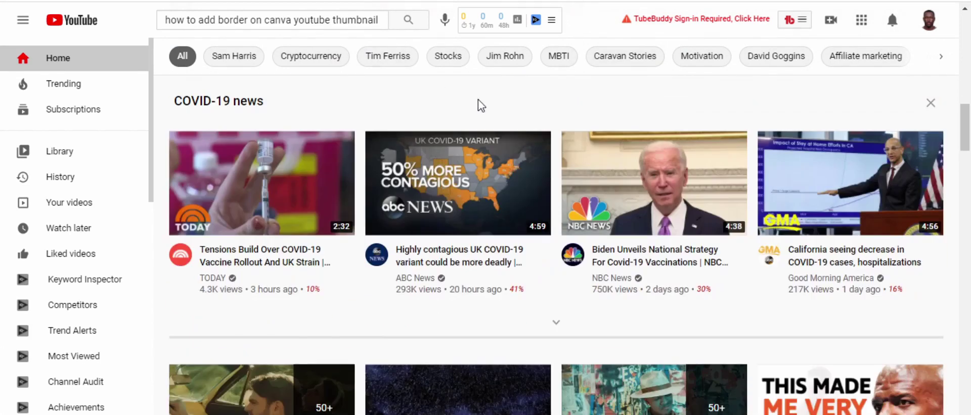
scroll(478, 148, down, 7)
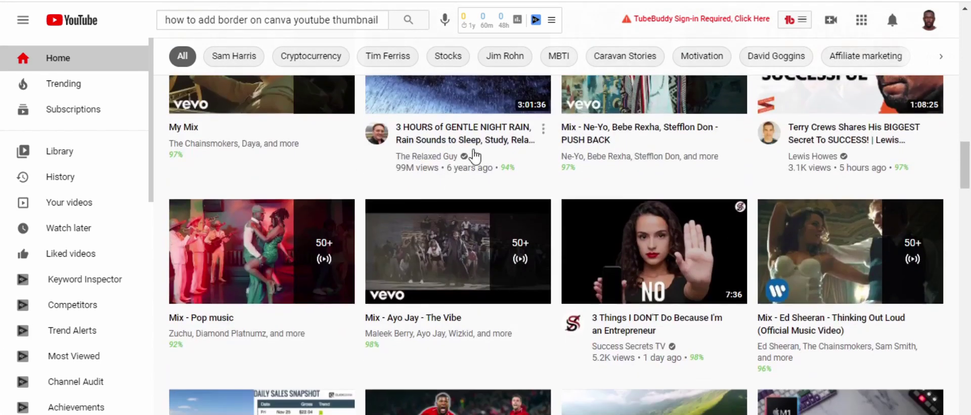
scroll(474, 157, down, 4)
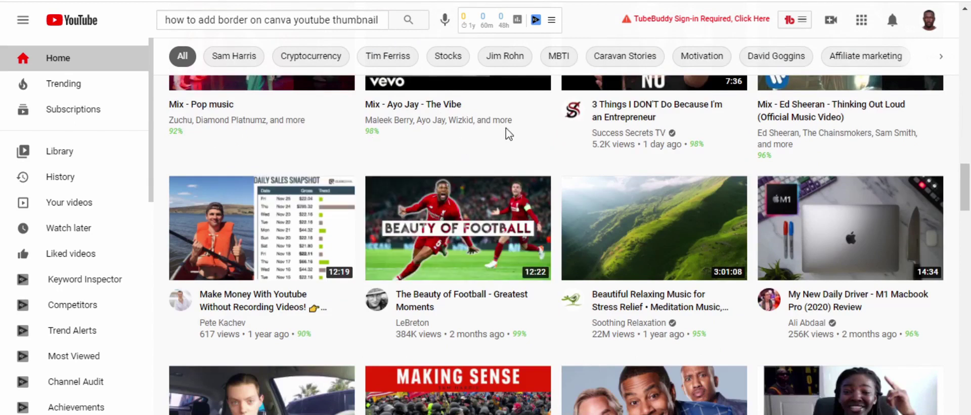
scroll(514, 124, down, 5)
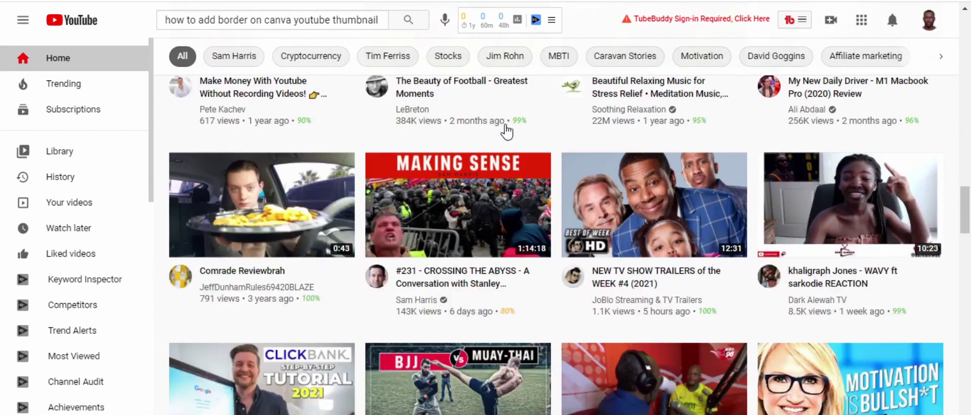
scroll(482, 248, down, 4)
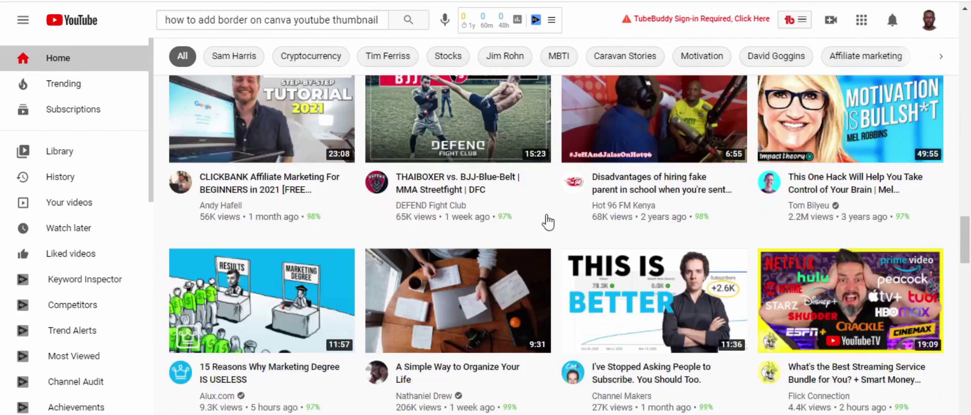
mouse_move(534, 413)
key(alt+Tab)
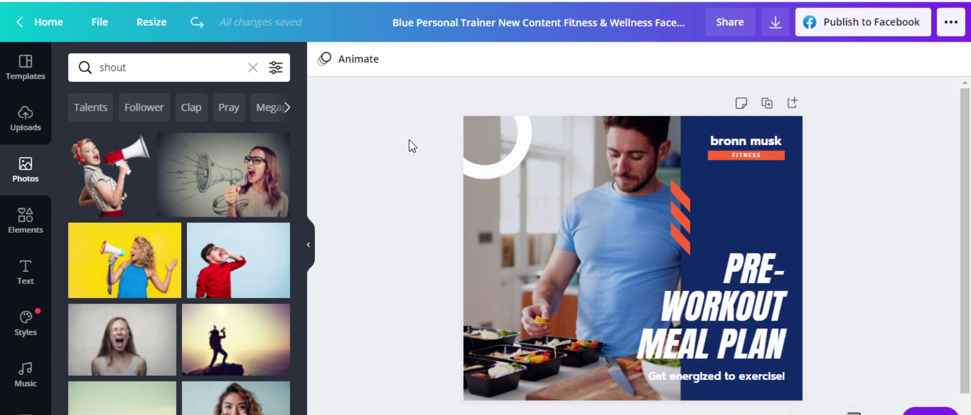
Step: Add the yellow megaphone photo, delete the template photo and clear the navy background to white
click(116, 265)
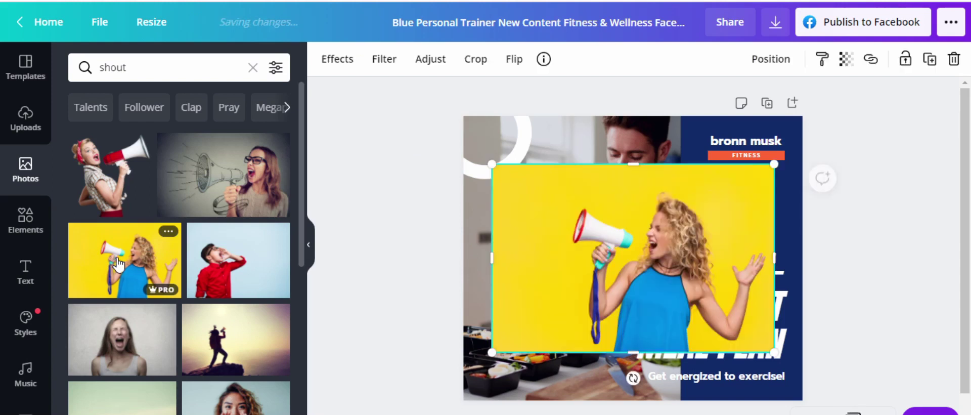
click(538, 140)
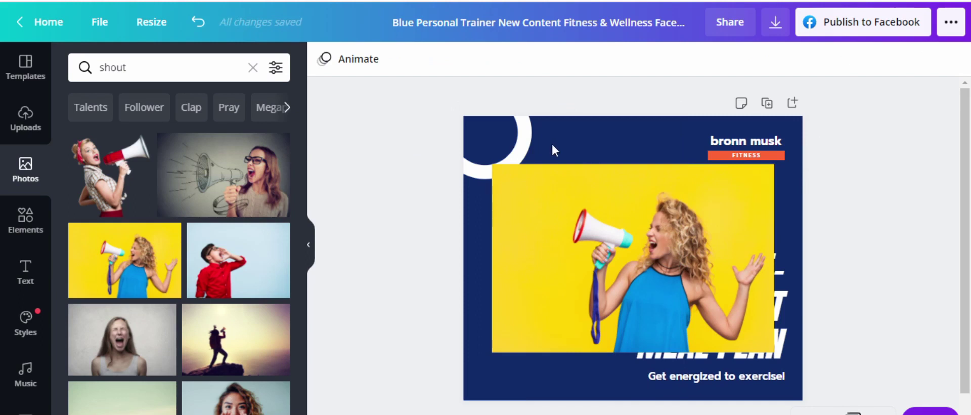
click(551, 141)
key(Delete)
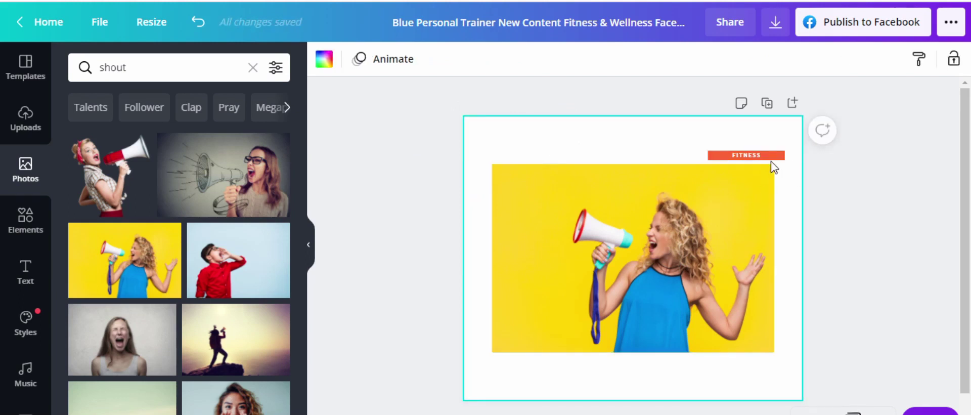
Step: Delete the red FITNESS tag and stripes, and centre the megaphone photo on the page
click(754, 155)
key(Delete)
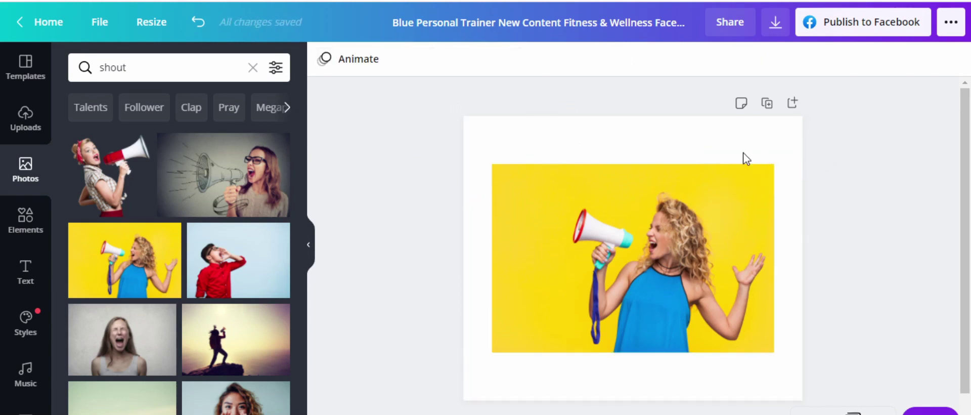
drag(568, 201, 470, 182)
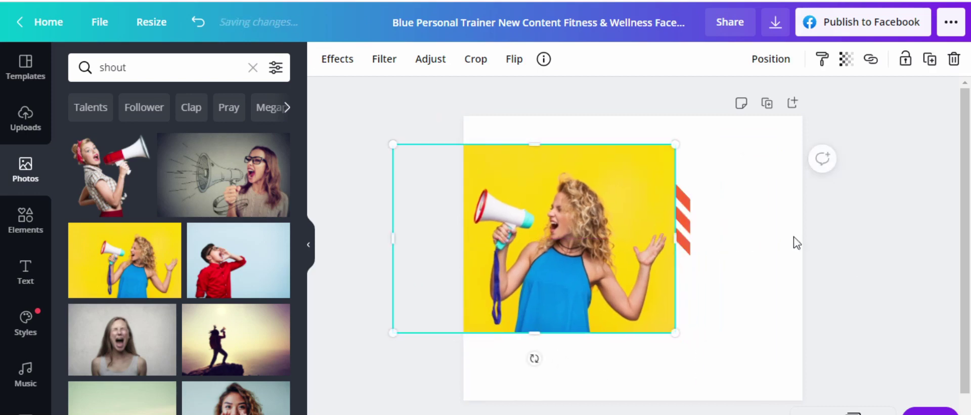
click(684, 238)
key(Delete)
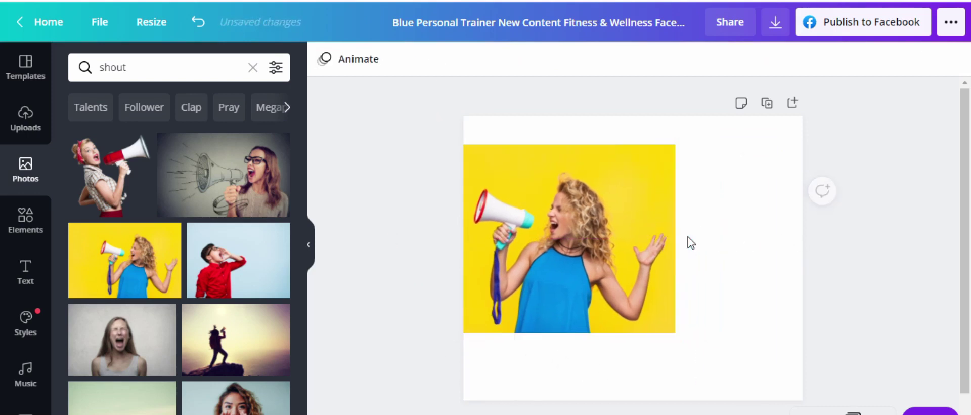
drag(583, 227, 680, 233)
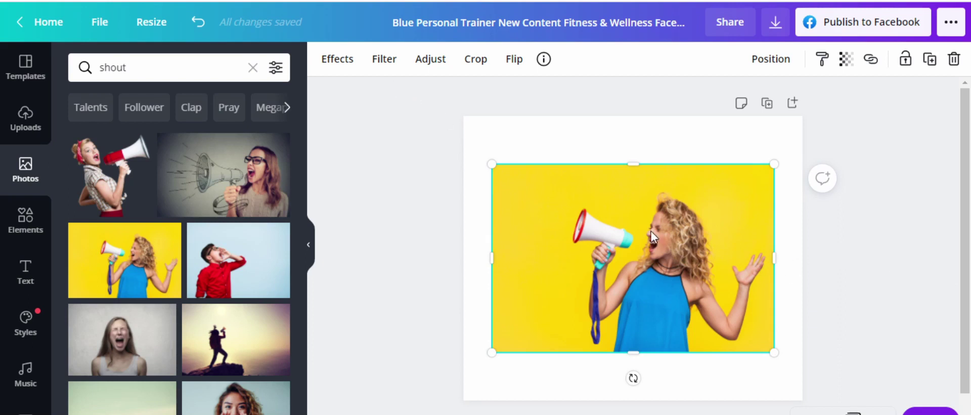
Step: Apply Background Remover from Effects to strip the photo's yellow backdrop
click(654, 128)
click(676, 208)
click(336, 67)
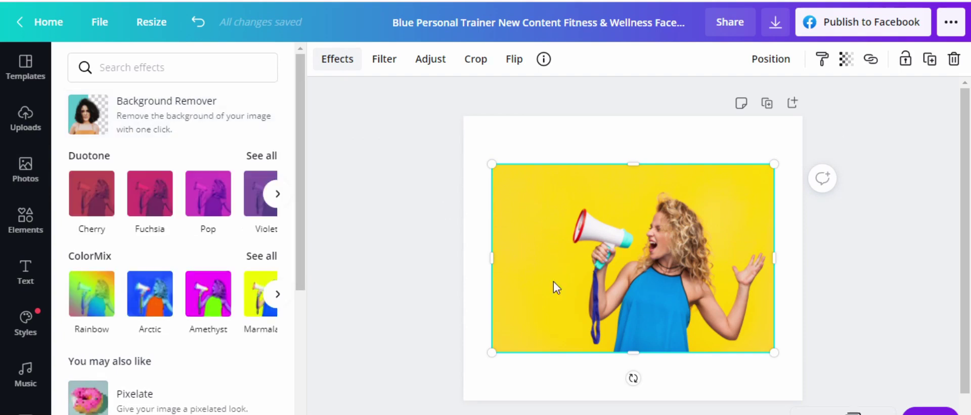
click(205, 112)
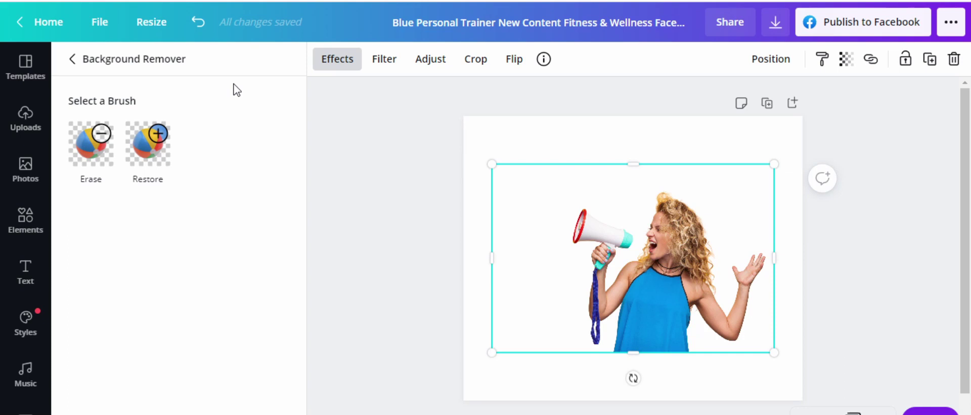
Step: Duplicate the megaphone image, remove the copy's yellow background and align it over the original
drag(652, 255, 646, 250)
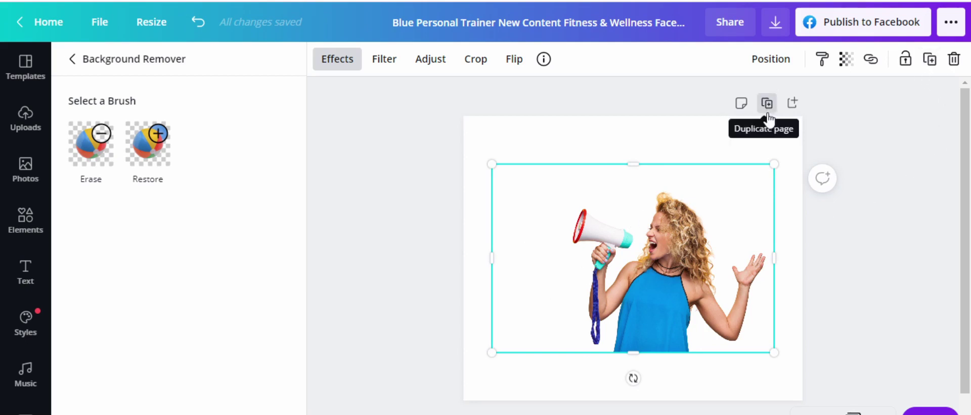
click(932, 64)
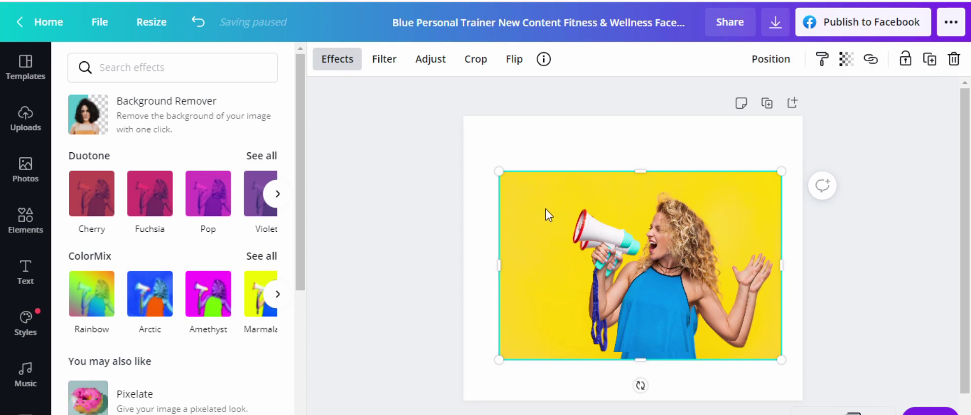
drag(580, 180, 535, 206)
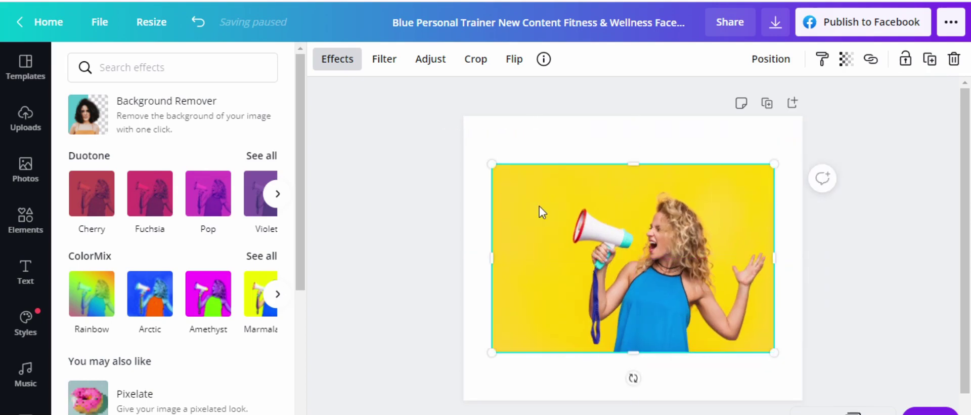
click(203, 117)
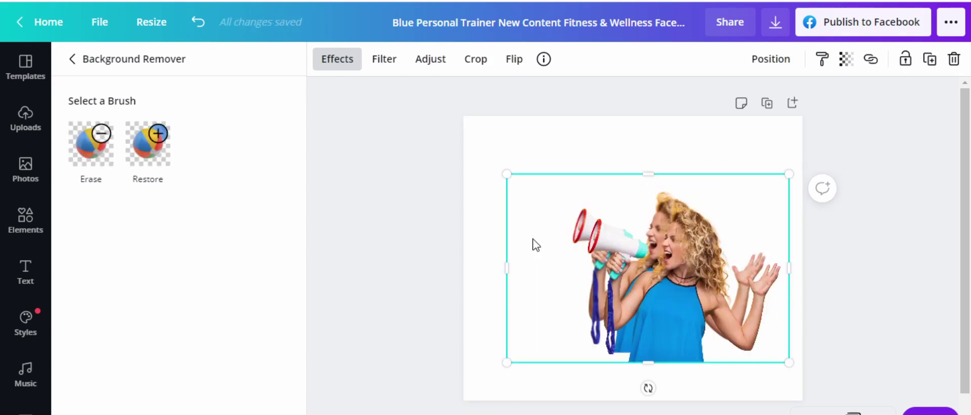
drag(556, 212, 538, 201)
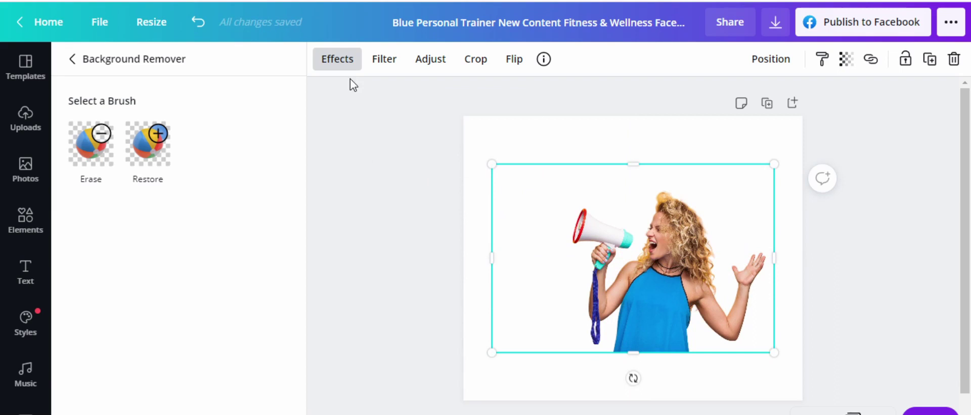
Step: Apply a grey monochrome Duotone effect to the megaphone woman cutout
click(344, 67)
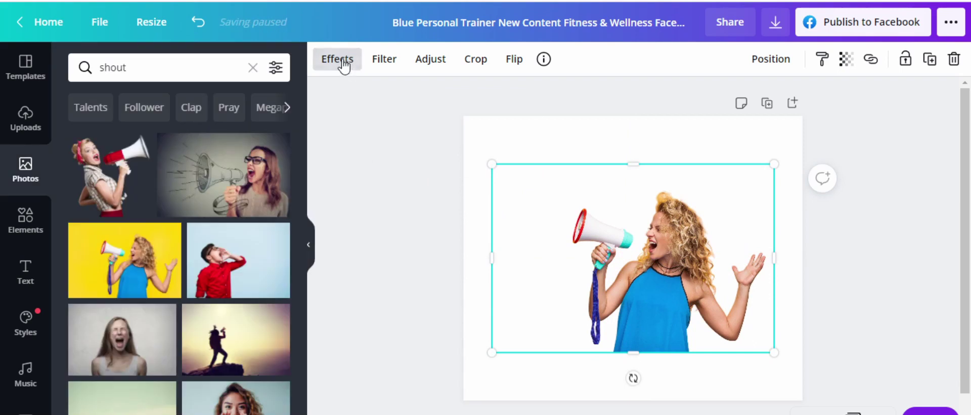
click(342, 65)
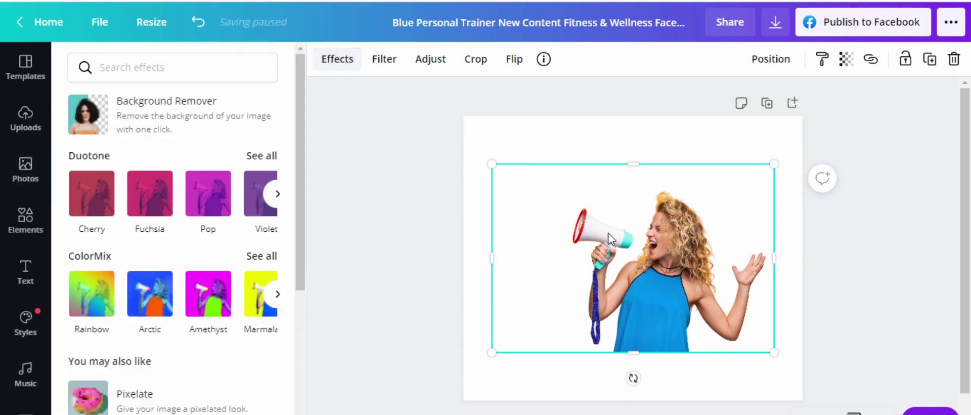
click(338, 68)
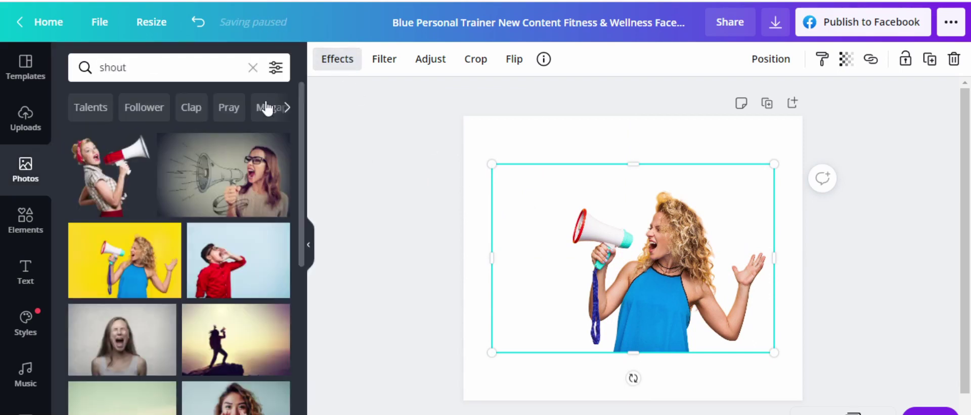
click(344, 64)
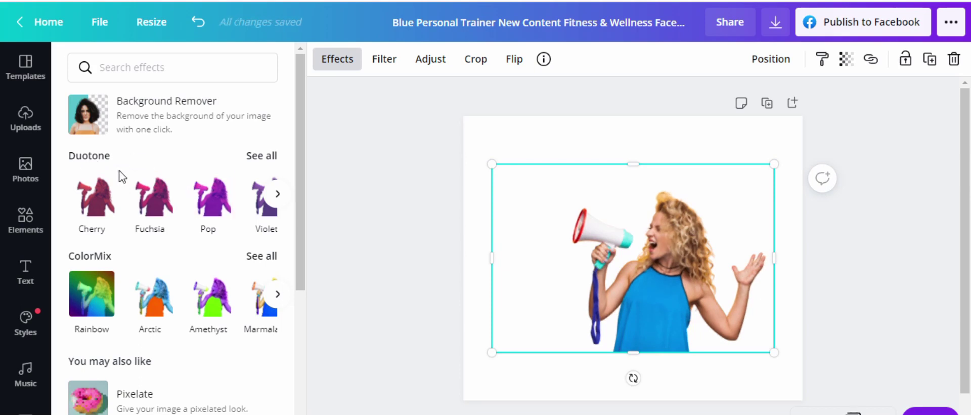
click(261, 156)
scroll(227, 248, down, 2)
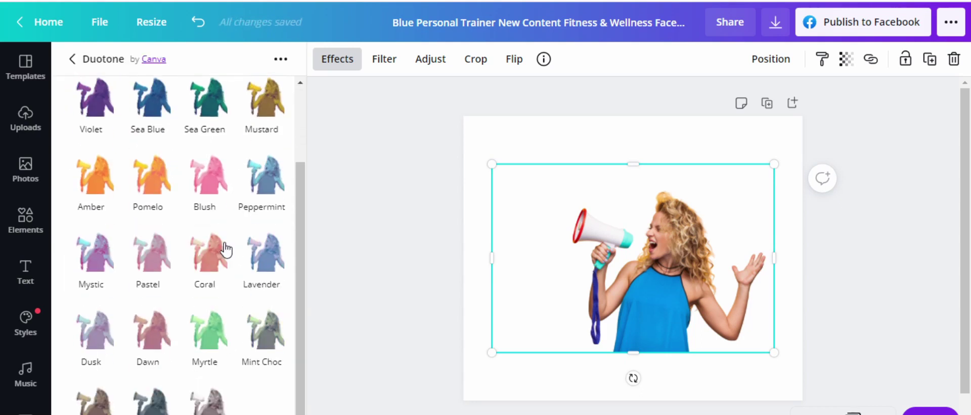
click(216, 405)
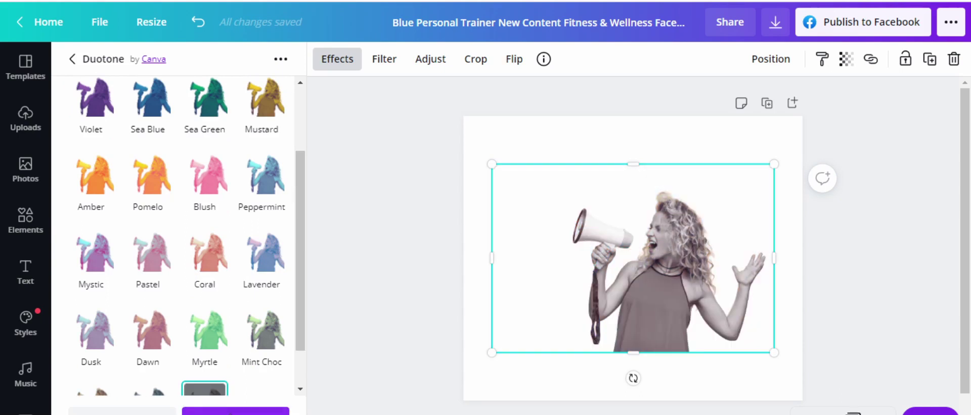
click(235, 411)
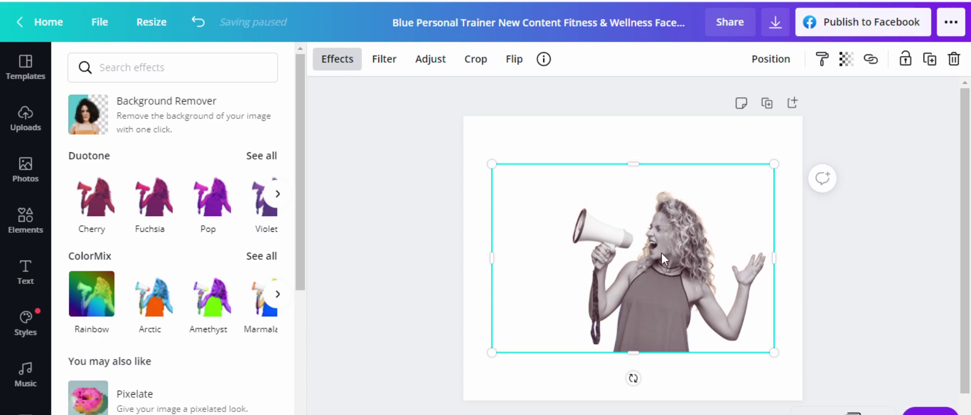
drag(535, 181, 431, 76)
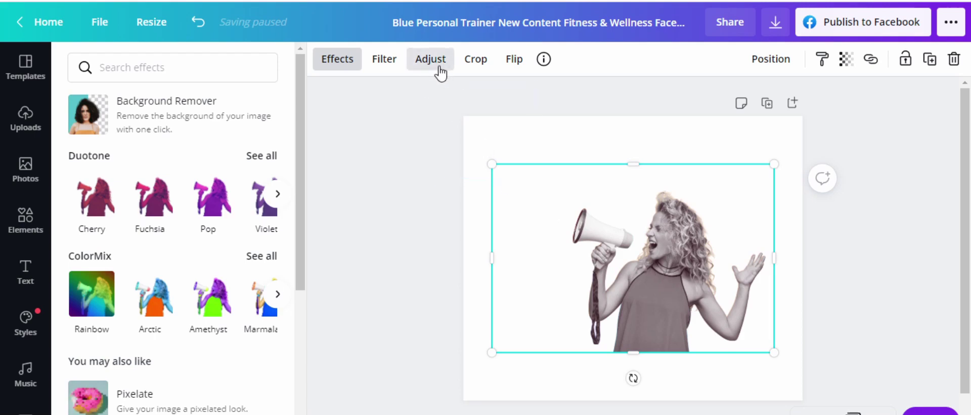
Step: Set the cutout's Brightness to 100, Contrast to 100 and Saturation to -100
click(431, 60)
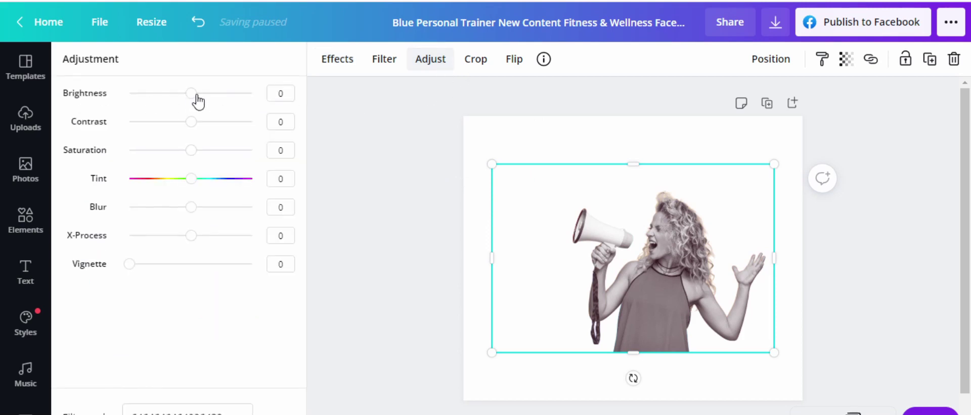
click(234, 94)
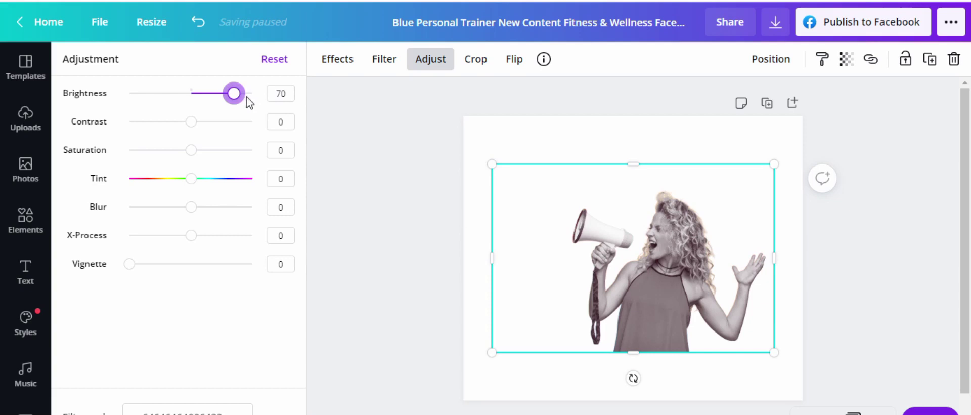
drag(248, 101, 251, 97)
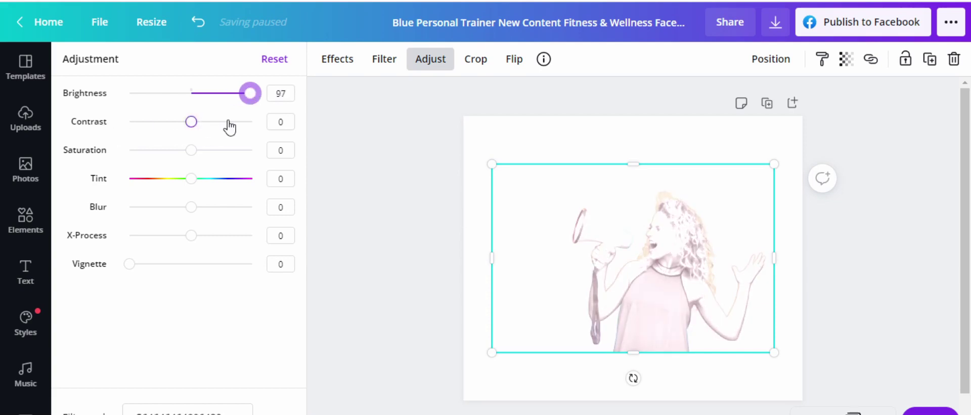
drag(229, 122, 251, 123)
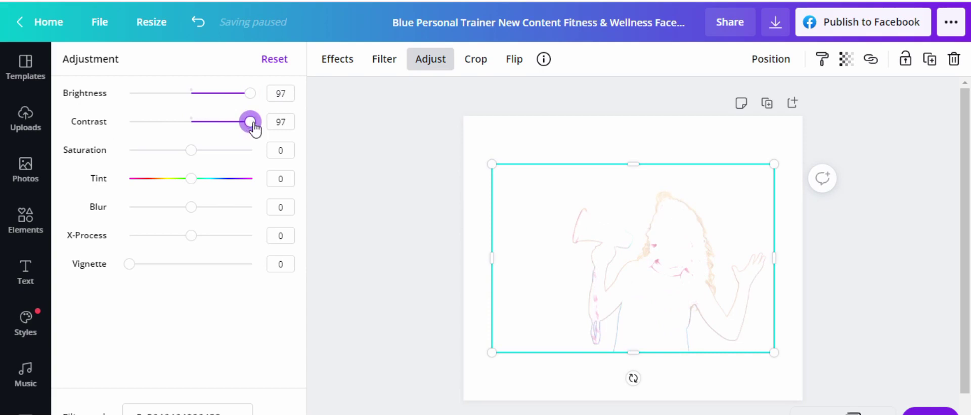
click(192, 154)
drag(253, 123, 265, 122)
drag(250, 95, 256, 98)
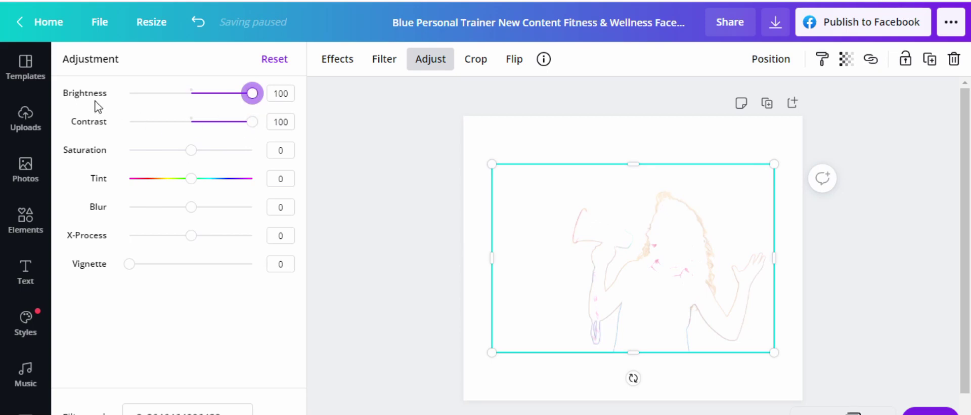
drag(191, 150, 121, 152)
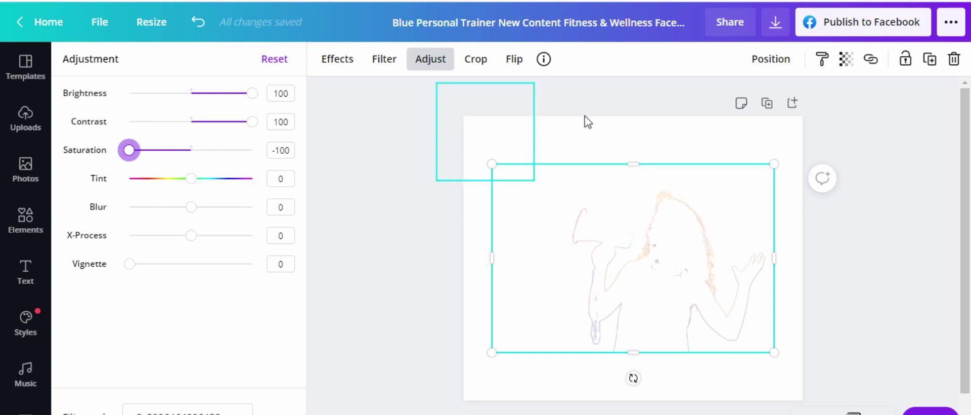
Step: Try sending the white copy back one layer, then undo those changes
click(783, 60)
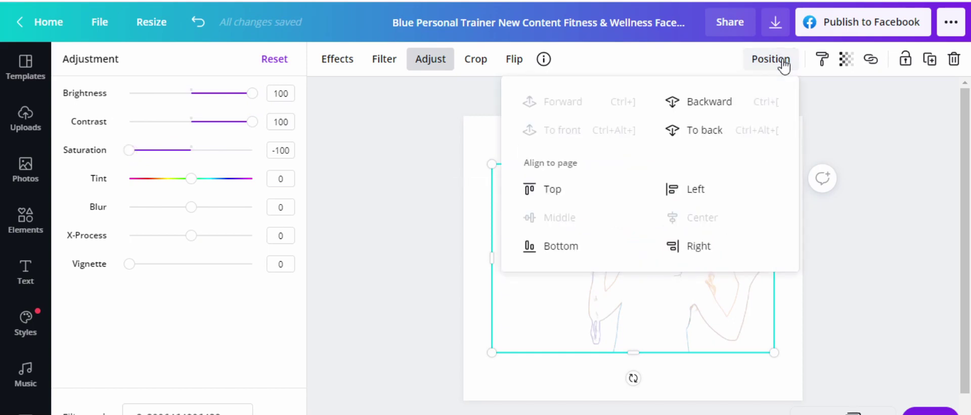
click(840, 297)
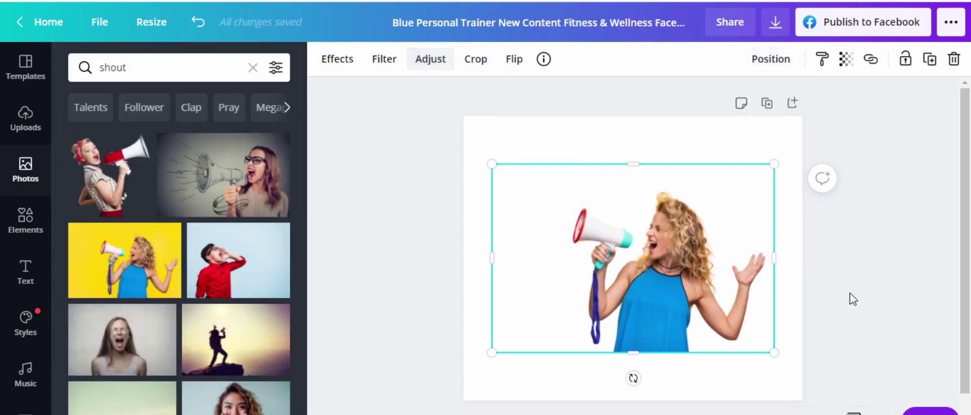
click(772, 68)
click(727, 105)
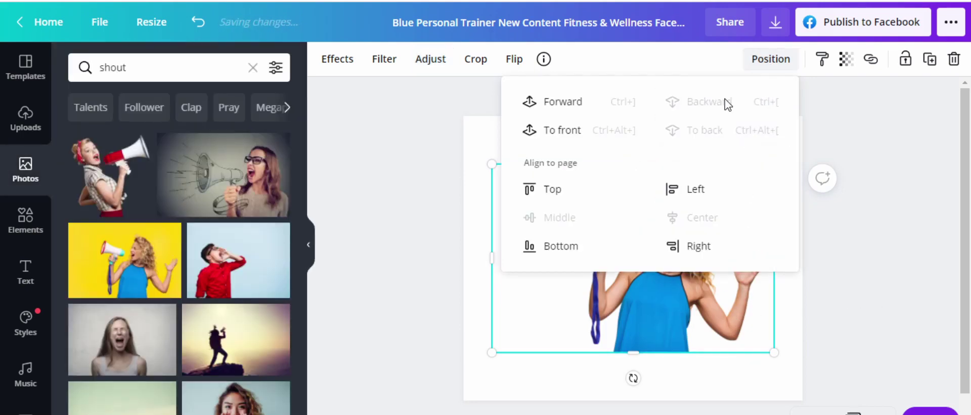
click(866, 149)
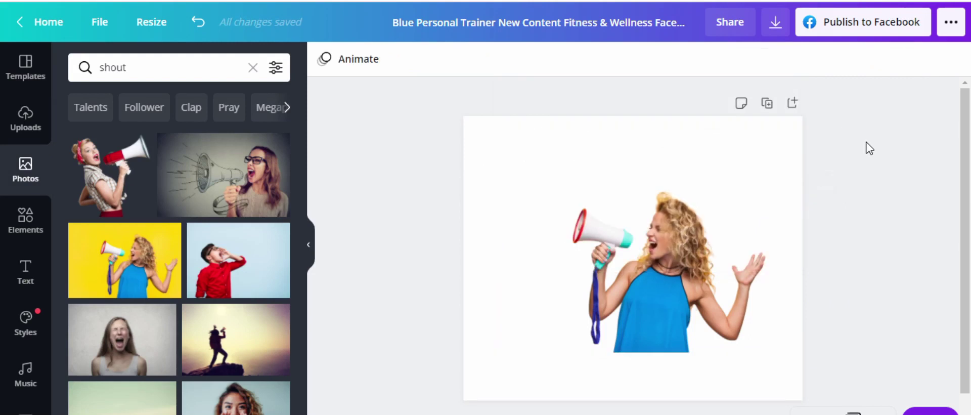
click(203, 33)
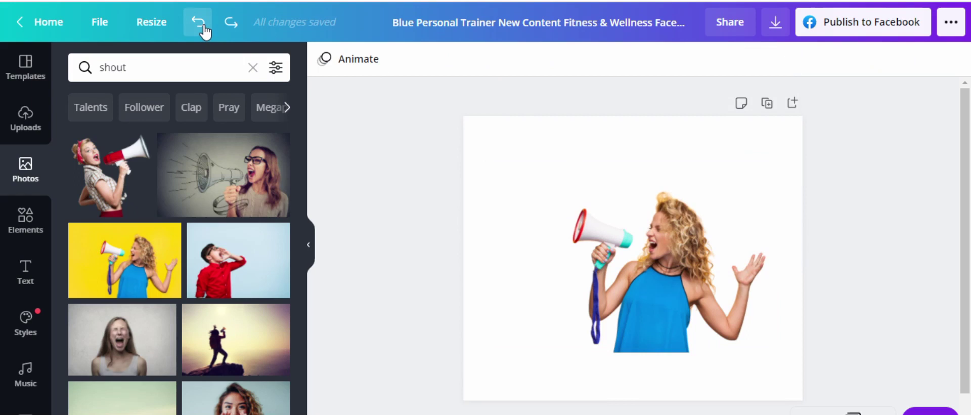
click(197, 26)
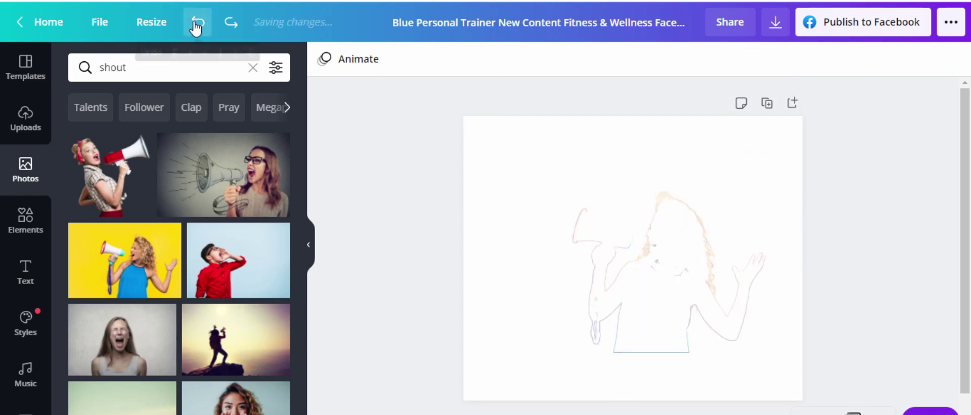
Step: Enlarge the white silhouette copy slightly and send it behind the colour cutout
click(672, 270)
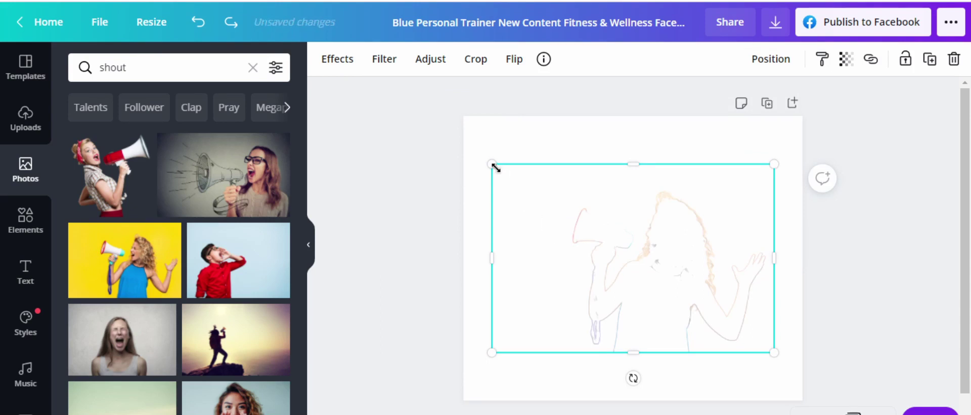
drag(492, 164, 486, 160)
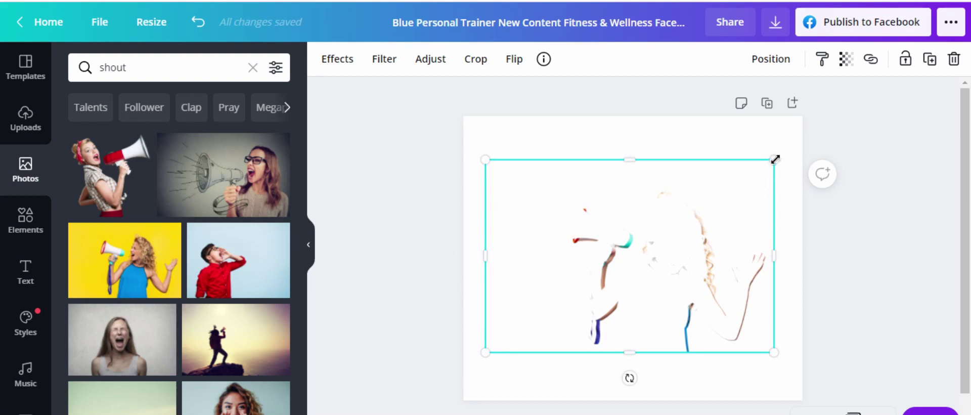
drag(776, 159, 778, 157)
click(772, 65)
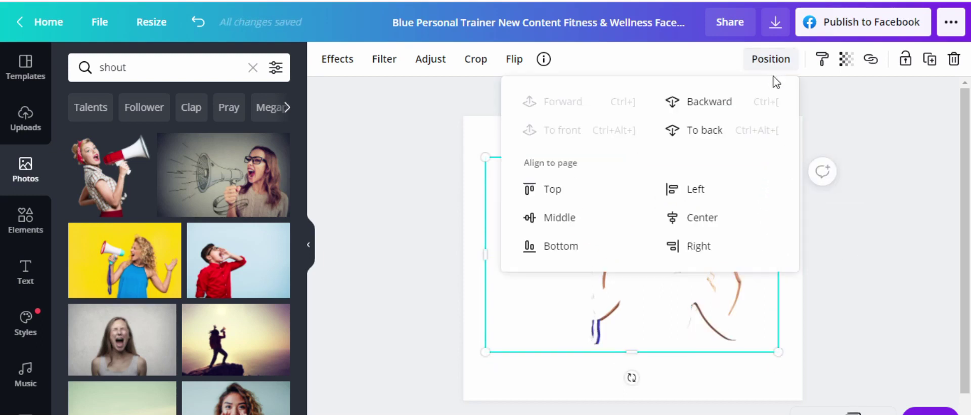
click(722, 102)
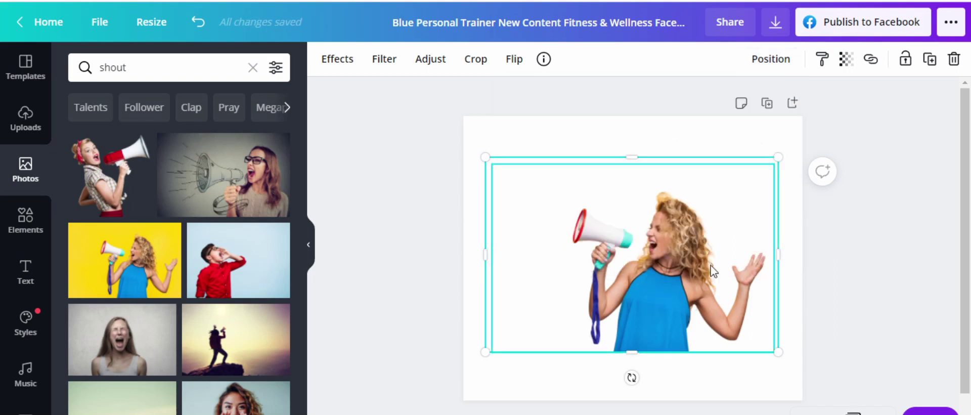
Step: Make the page background black
click(546, 379)
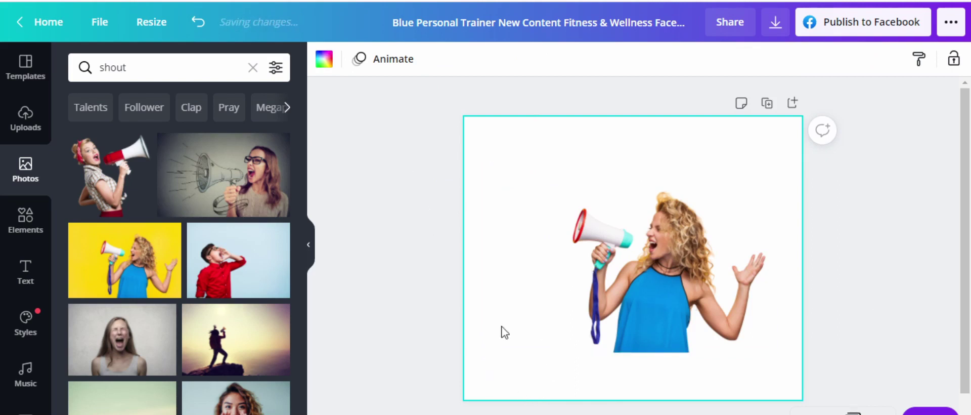
click(324, 60)
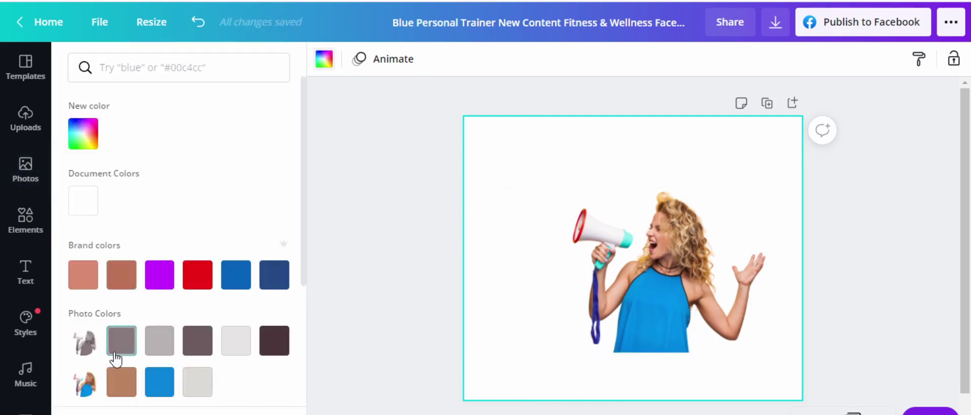
scroll(115, 355, down, 4)
click(83, 259)
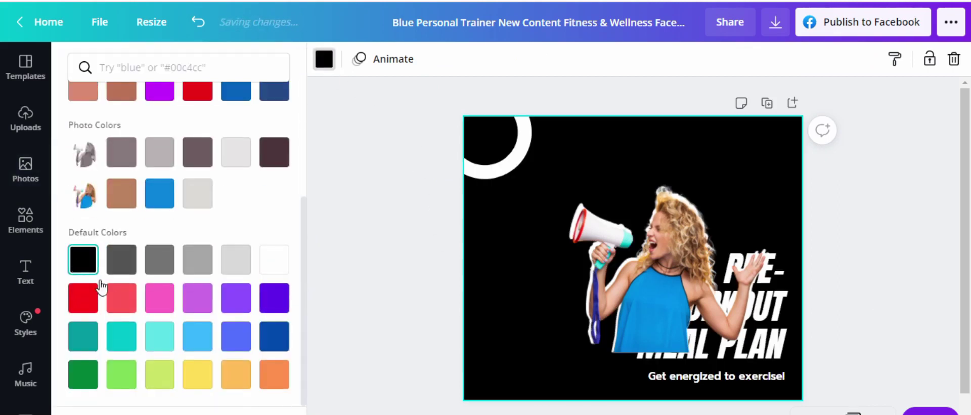
click(880, 332)
Step: Delete the PRE-WORKOUT MEAL PLAN headline and the tagline text box
click(772, 353)
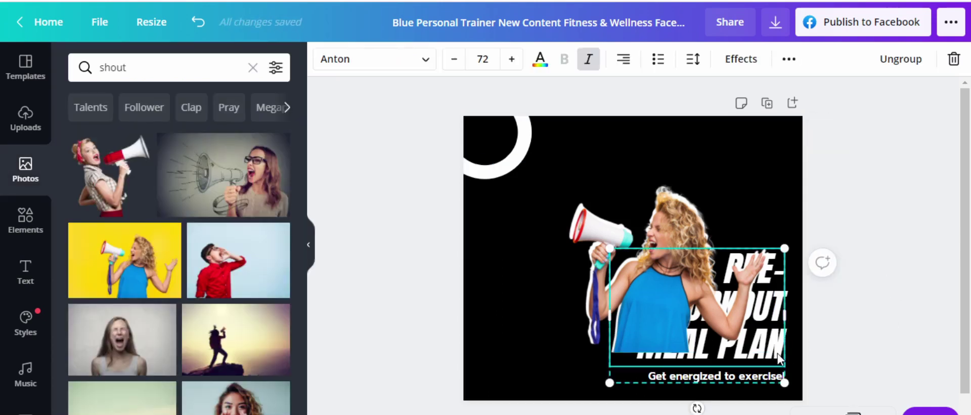
key(Delete)
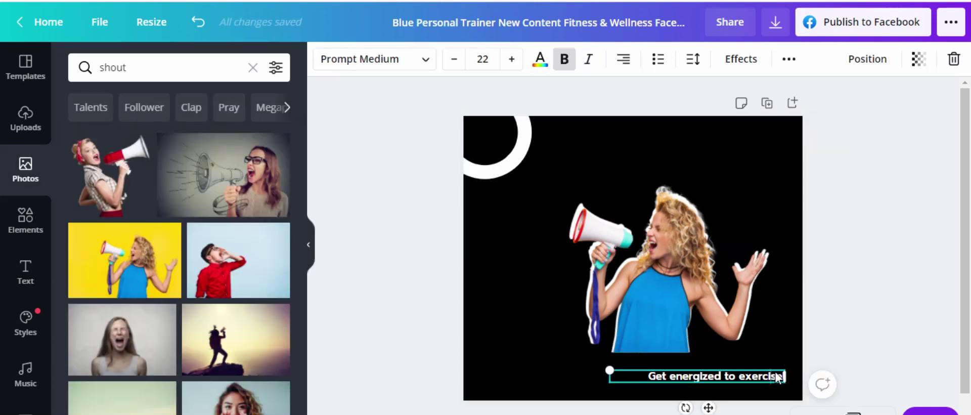
key(BackSpace)
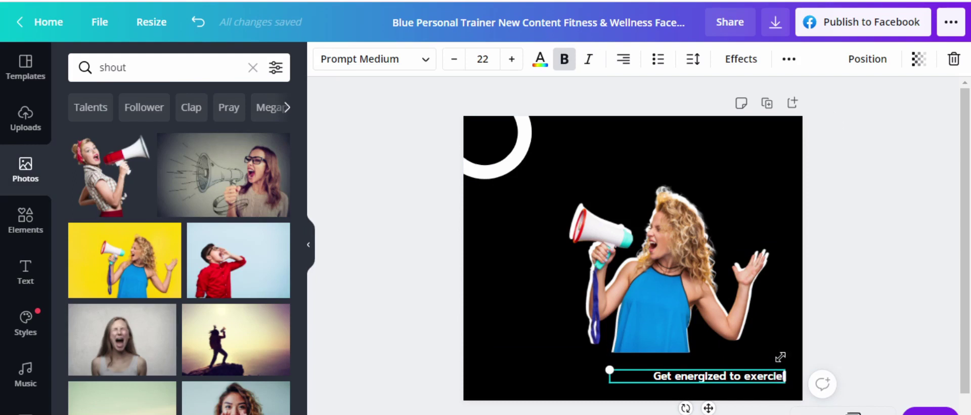
click(593, 368)
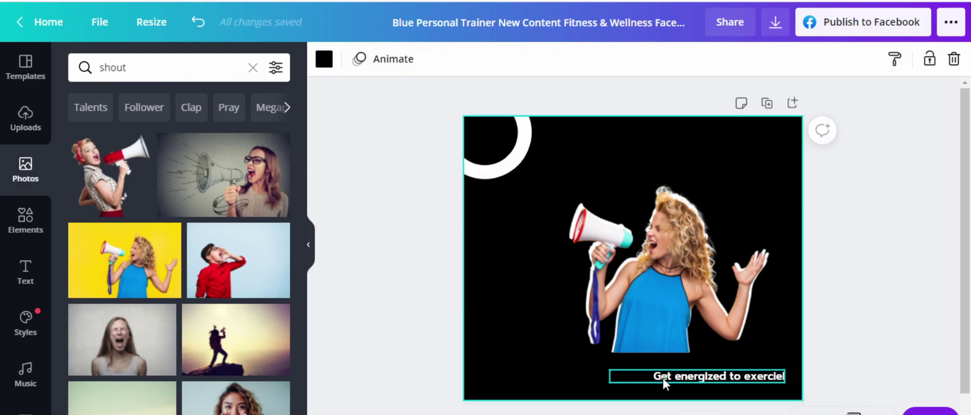
click(673, 376)
key(Delete)
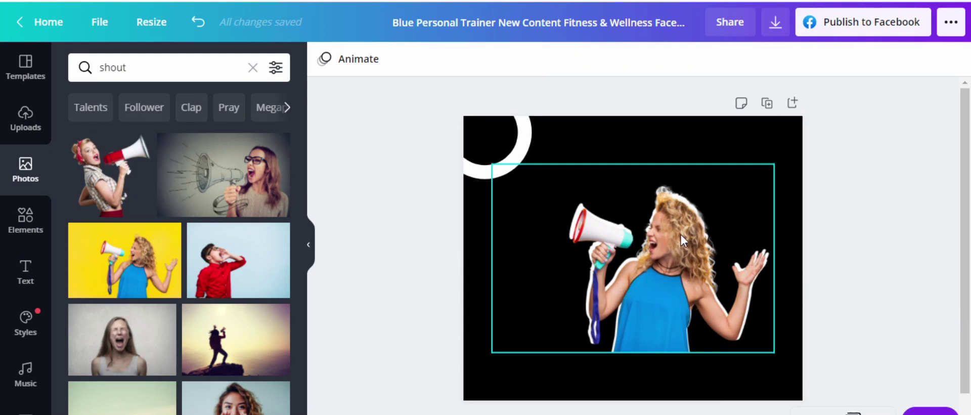
Step: Resize and nudge the white backing copy to about 782 × 522 for an even outline
click(685, 255)
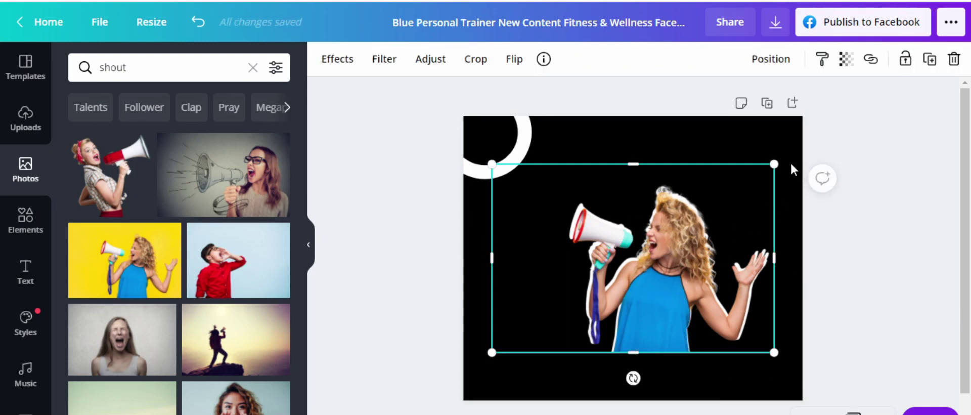
drag(776, 162, 777, 163)
drag(688, 254, 687, 250)
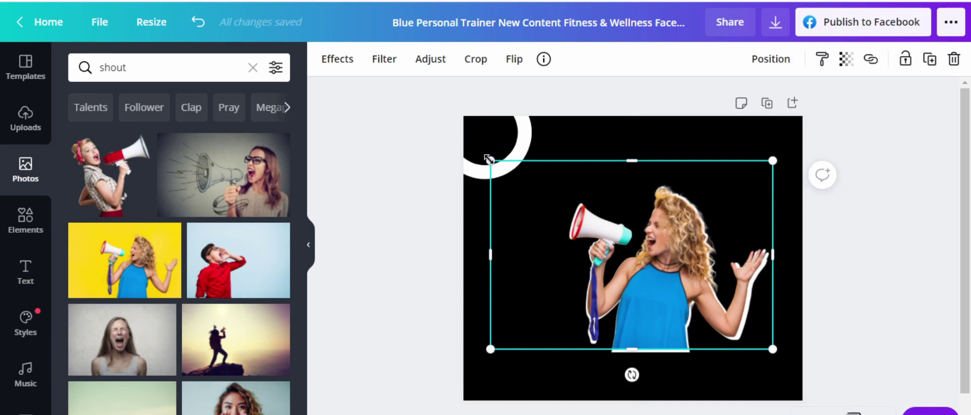
drag(488, 158, 484, 156)
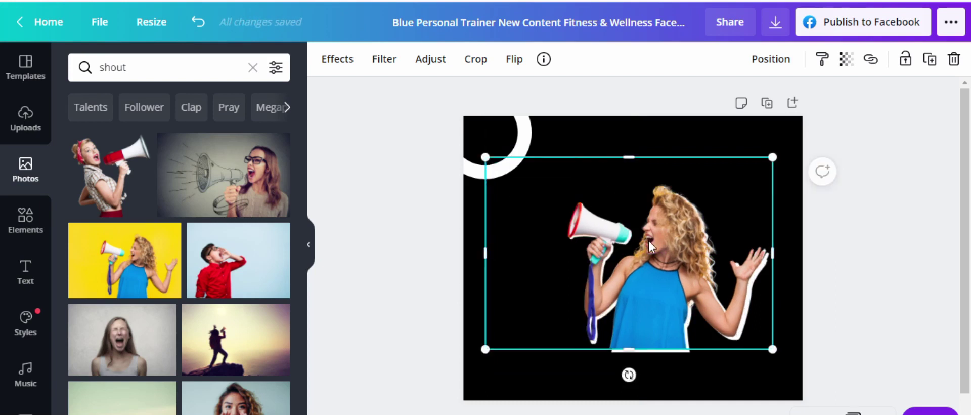
drag(649, 241, 651, 241)
mouse_move(488, 159)
mouse_down()
mouse_move(487, 151)
mouse_move(499, 160)
mouse_move(491, 162)
mouse_up()
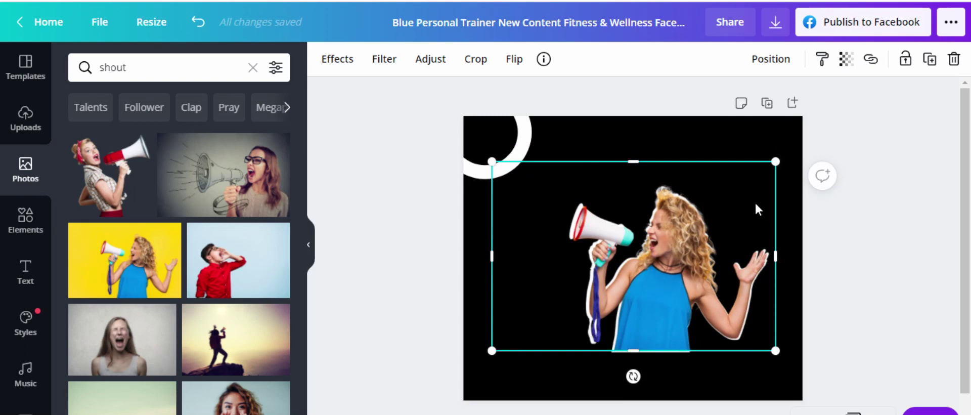
drag(771, 166, 771, 168)
drag(770, 168, 770, 168)
click(854, 284)
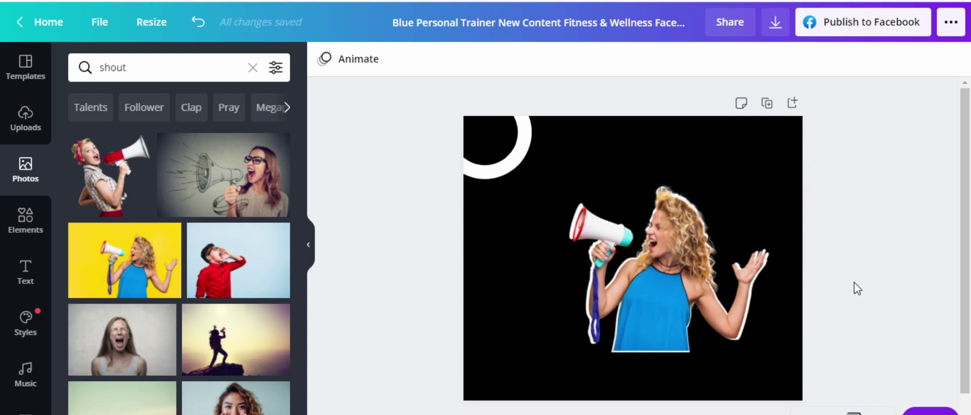